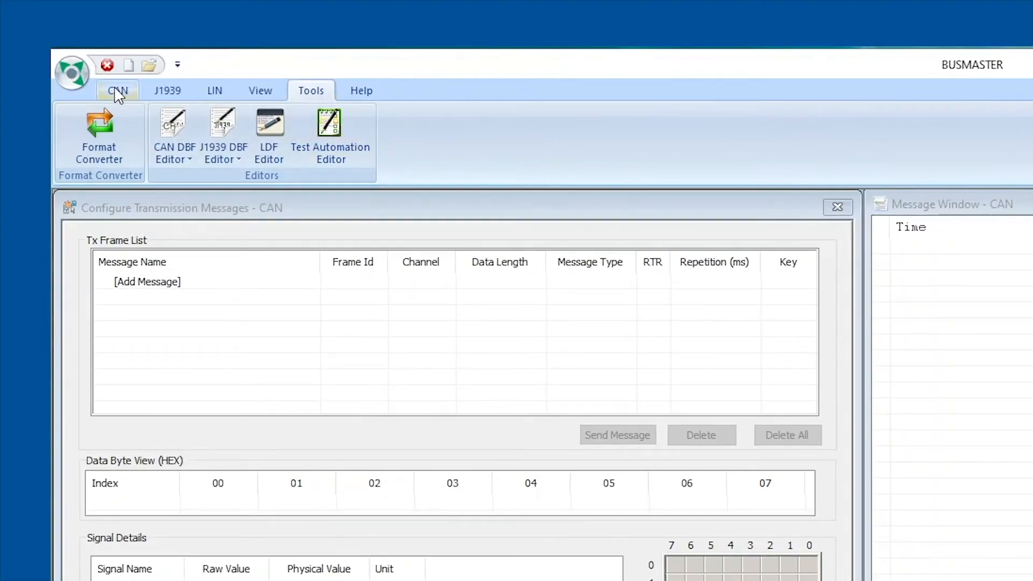
# - Open the CAN transmit window and activate the CAN message window
pyautogui.click(119, 91)
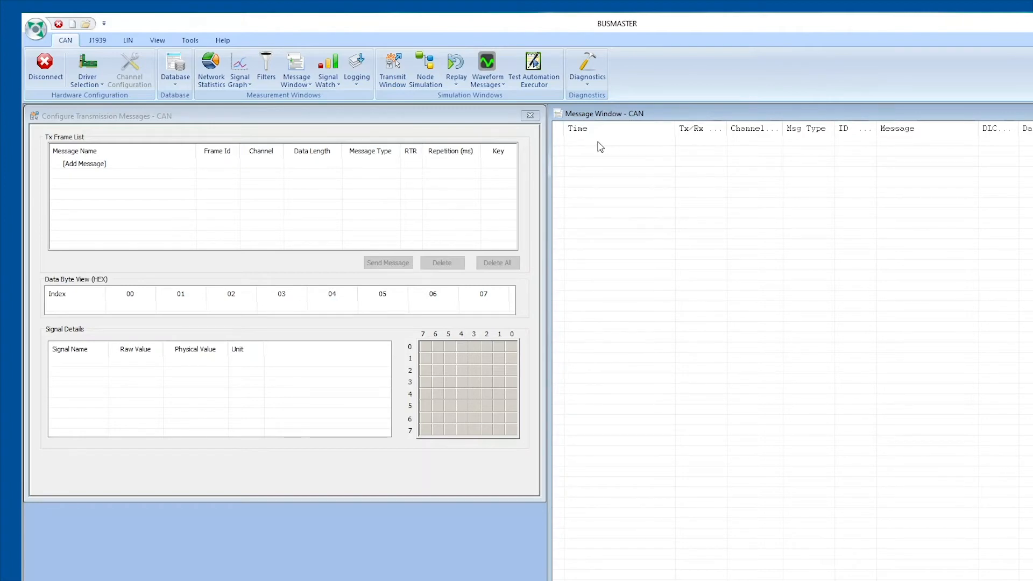
pyautogui.click(156, 118)
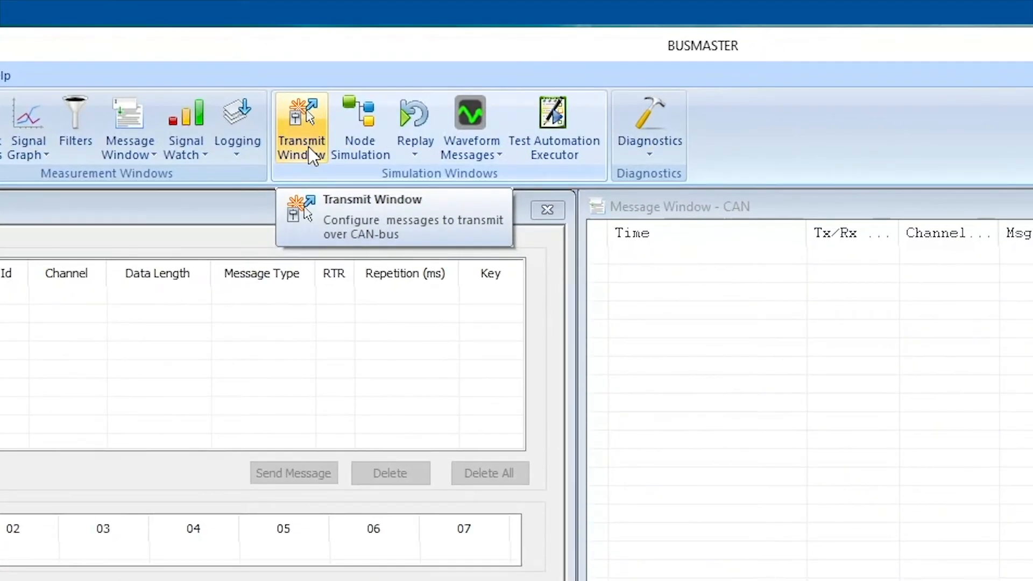
pyautogui.click(309, 147)
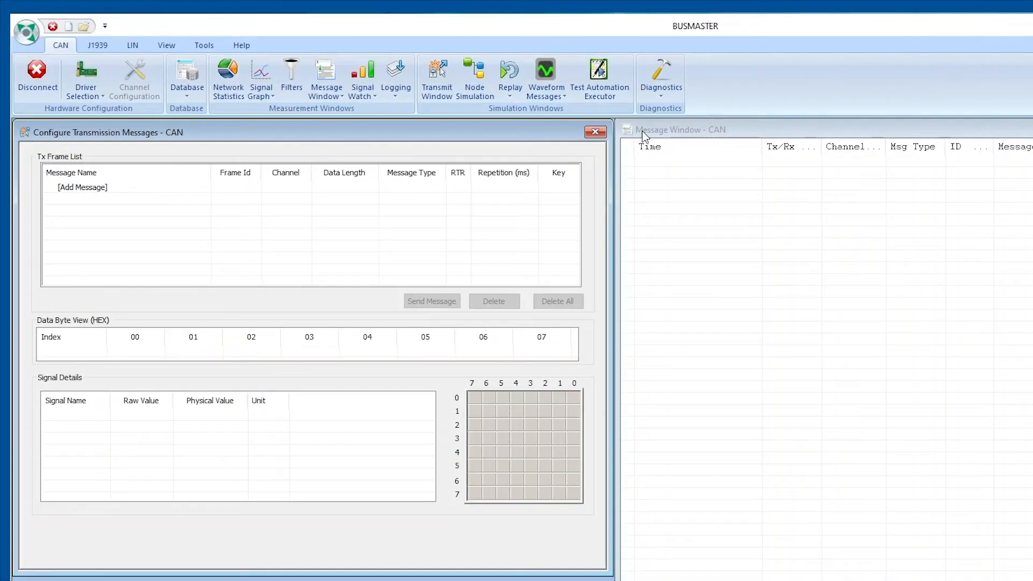
pyautogui.click(644, 133)
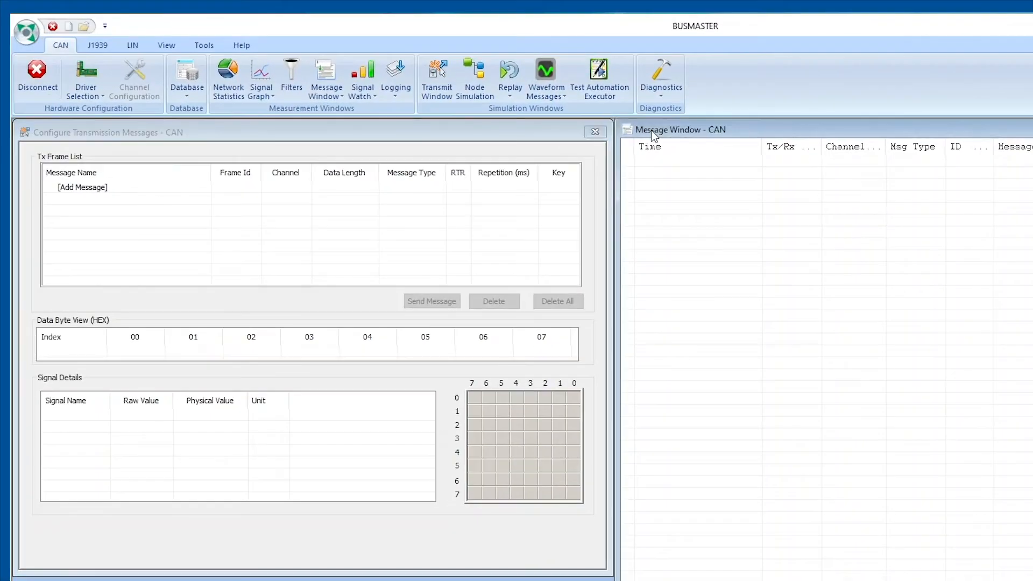
pyautogui.click(334, 92)
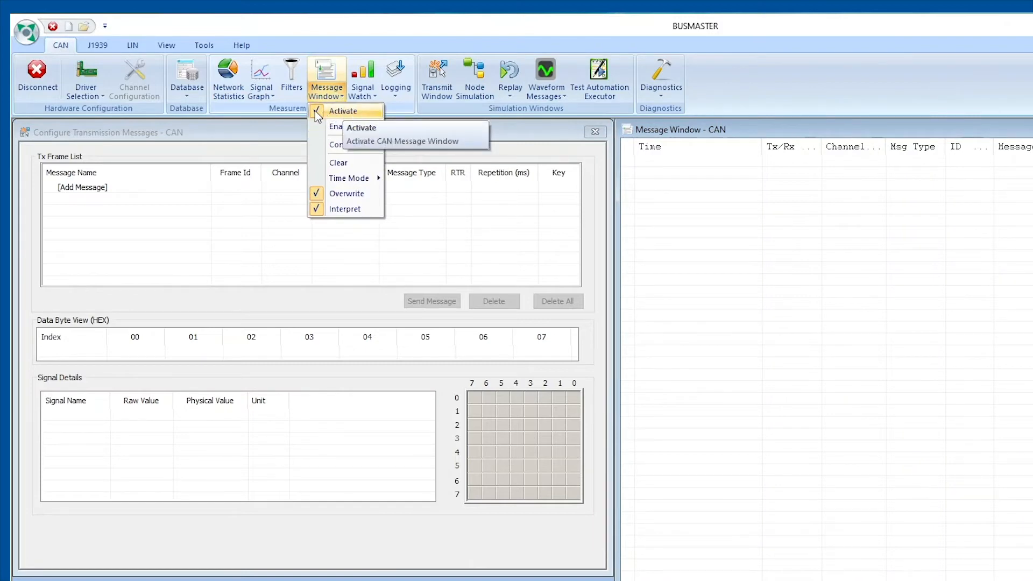
pyautogui.click(343, 111)
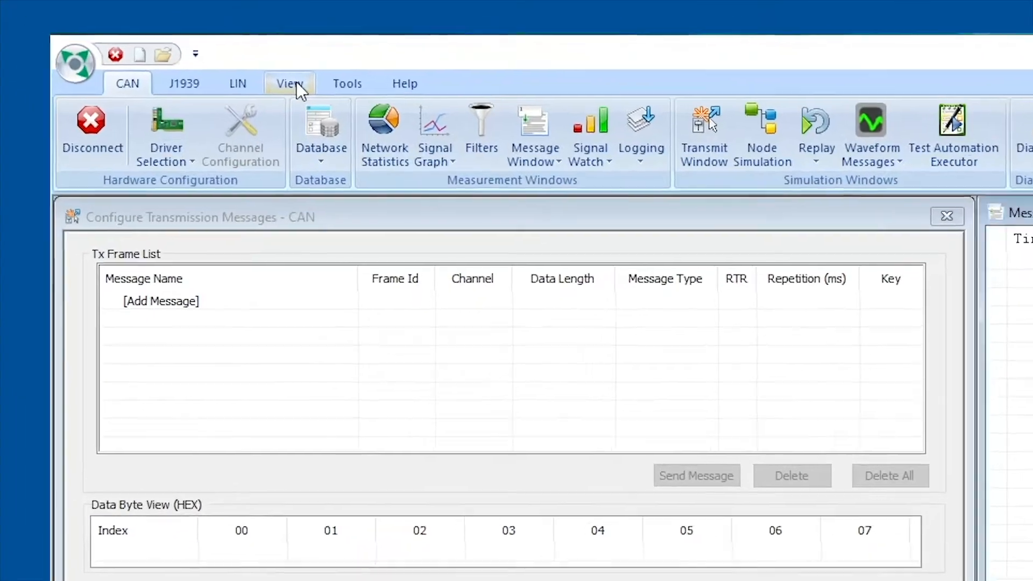
pyautogui.click(200, 56)
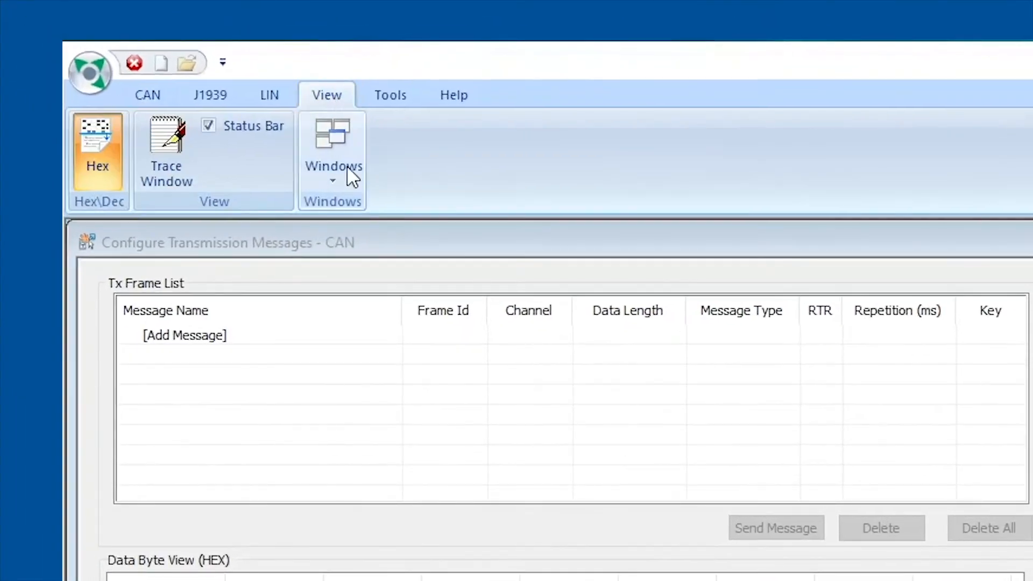
pyautogui.click(329, 176)
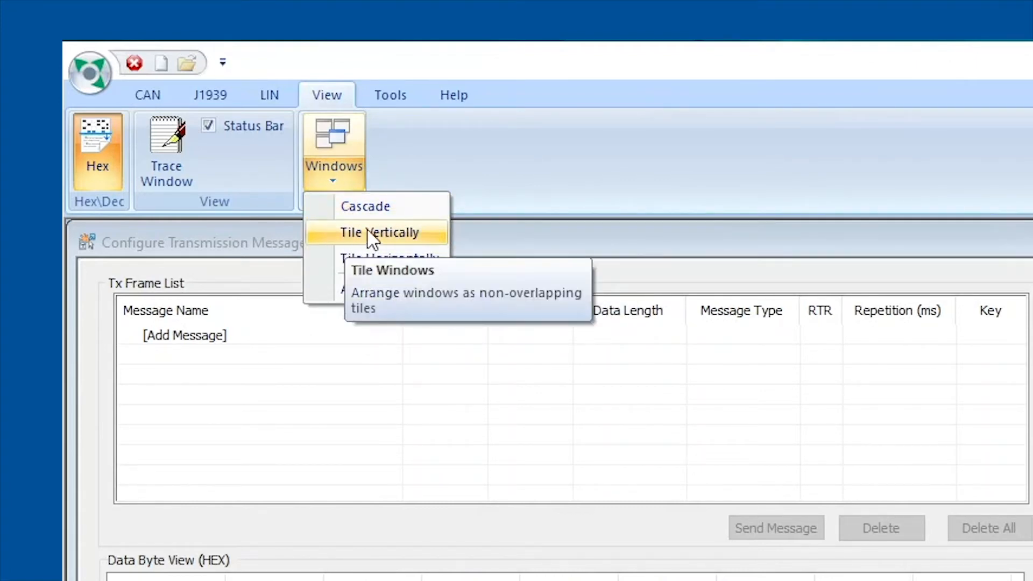
pyautogui.click(334, 180)
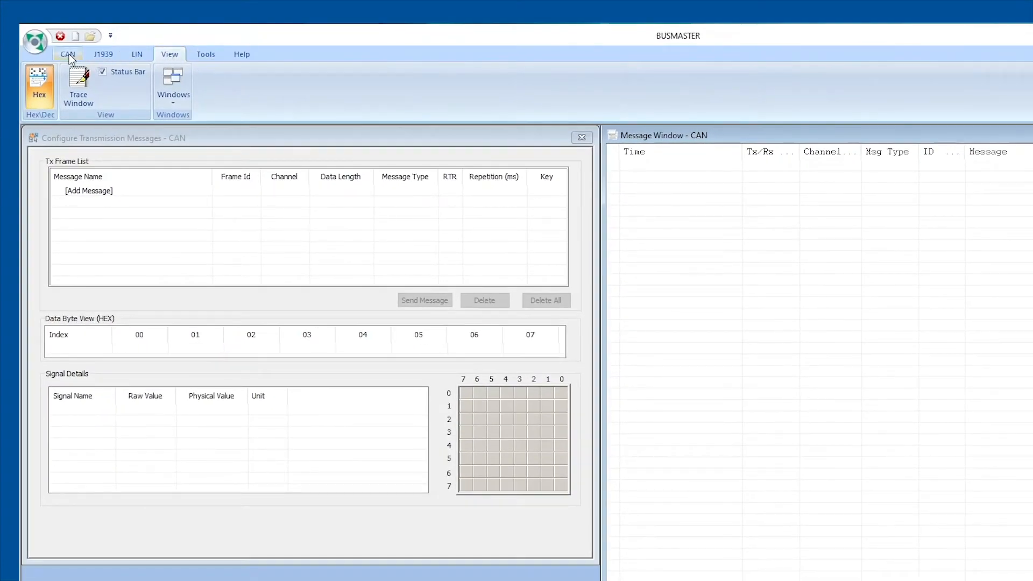
# - Add the IVT_Msg_Cmd [0x411] message to the CAN Tx frame list
pyautogui.click(68, 54)
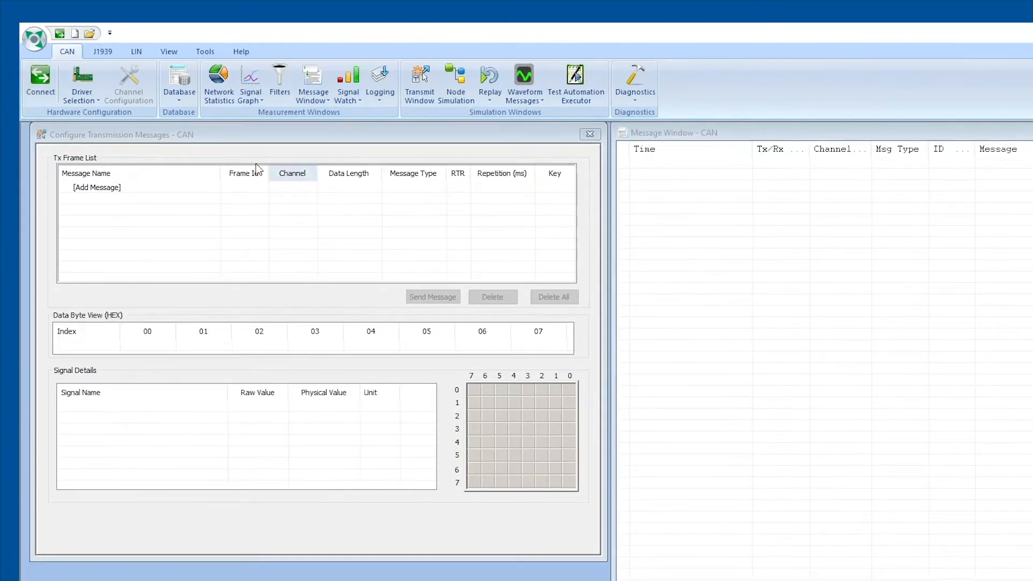
pyautogui.click(140, 138)
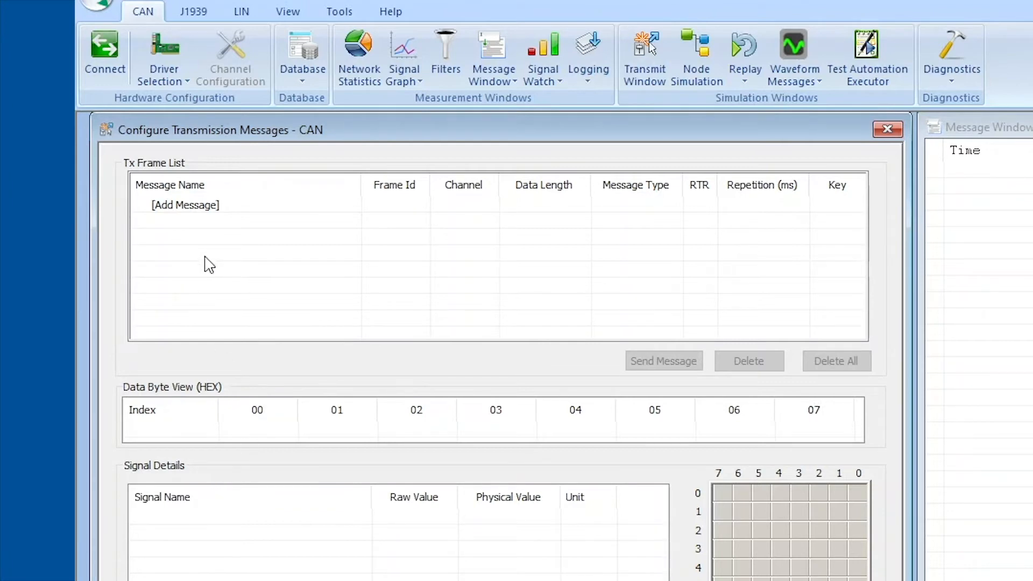
pyautogui.click(203, 211)
pyautogui.click(204, 211)
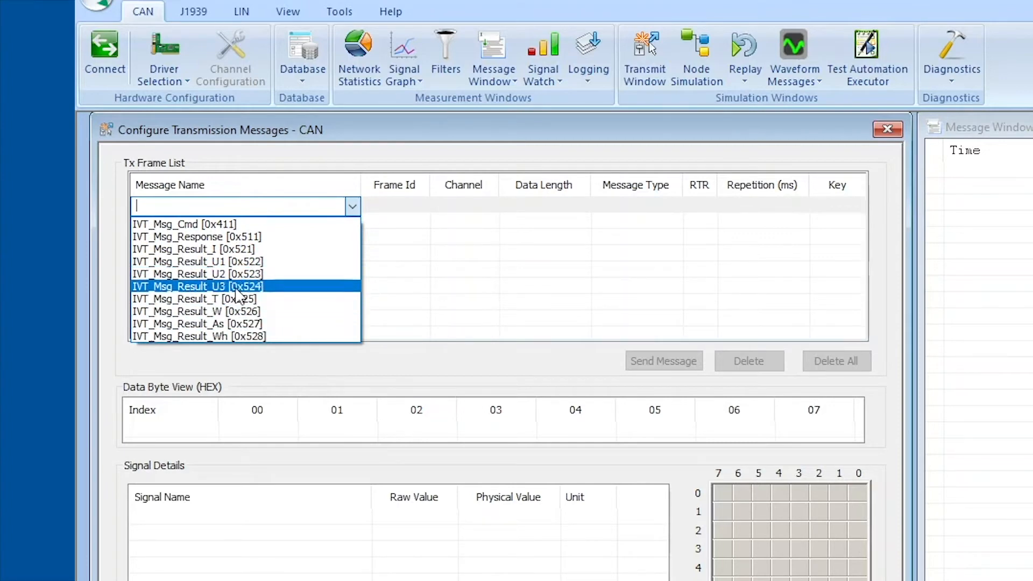
pyautogui.click(226, 225)
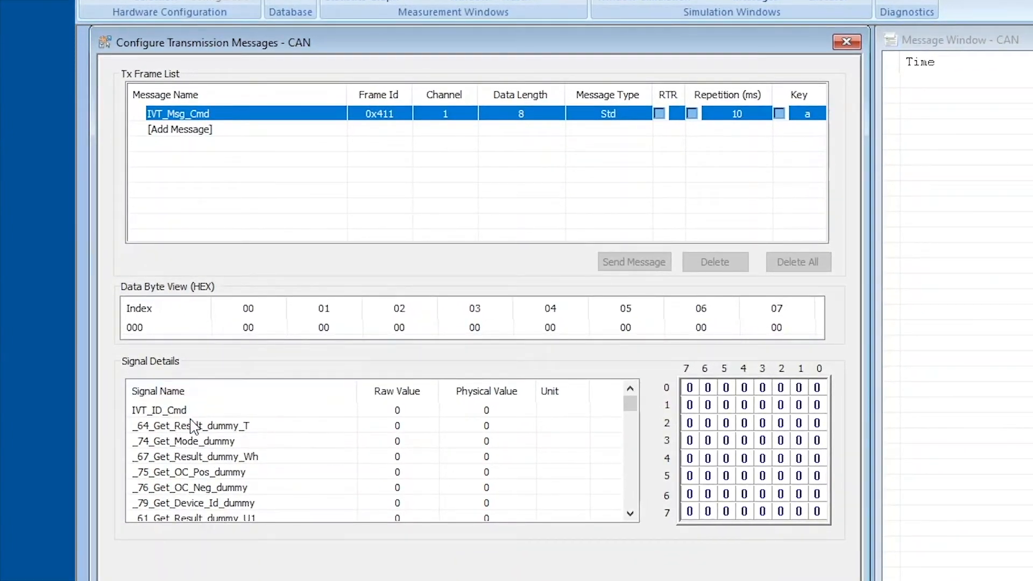
# - Set the raw value of the _34_Actual_Mode signal in IVT_Msg_Cmd to 1
pyautogui.scroll(-5, 161, 433)
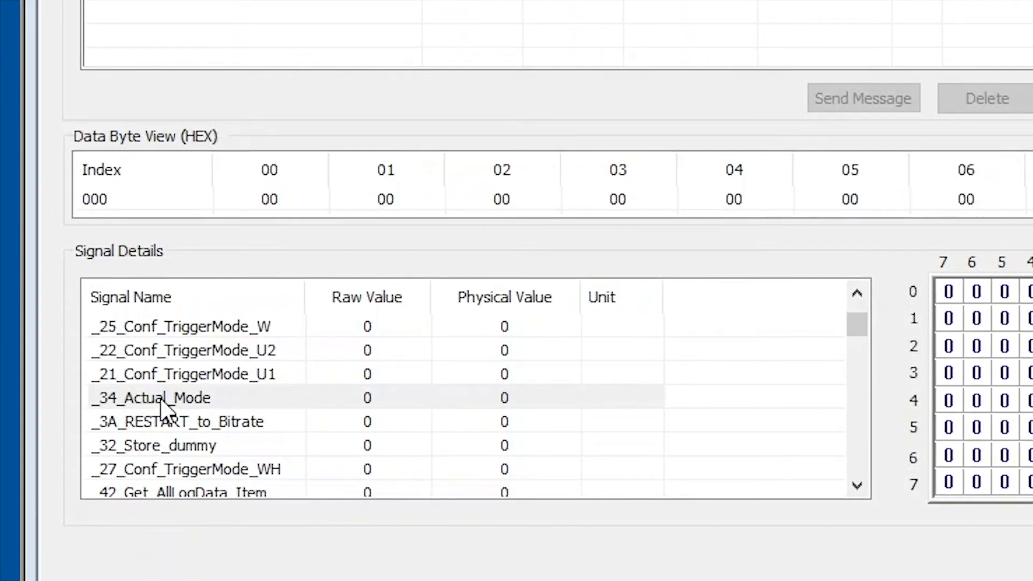
pyautogui.click(164, 409)
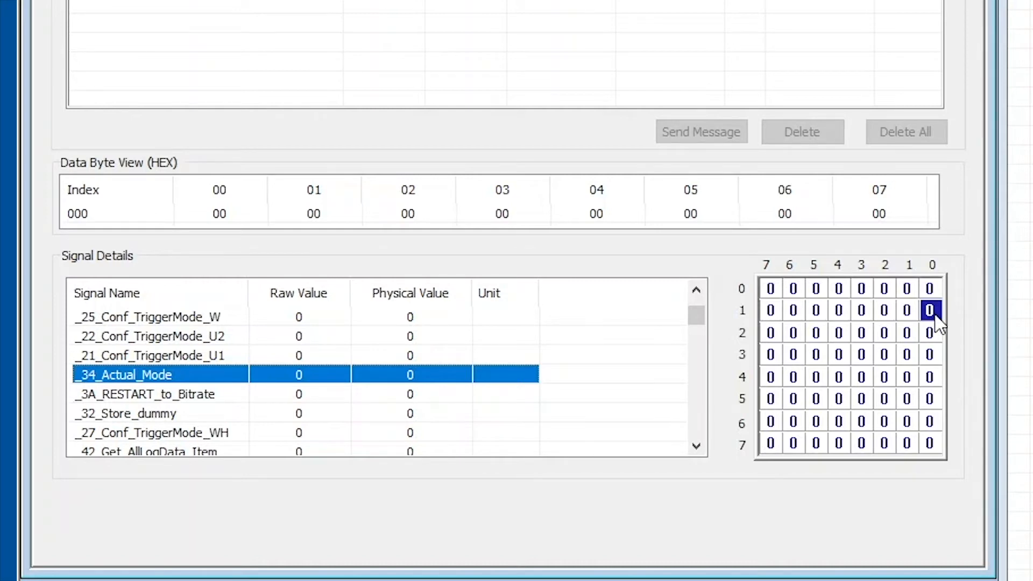
pyautogui.click(300, 376)
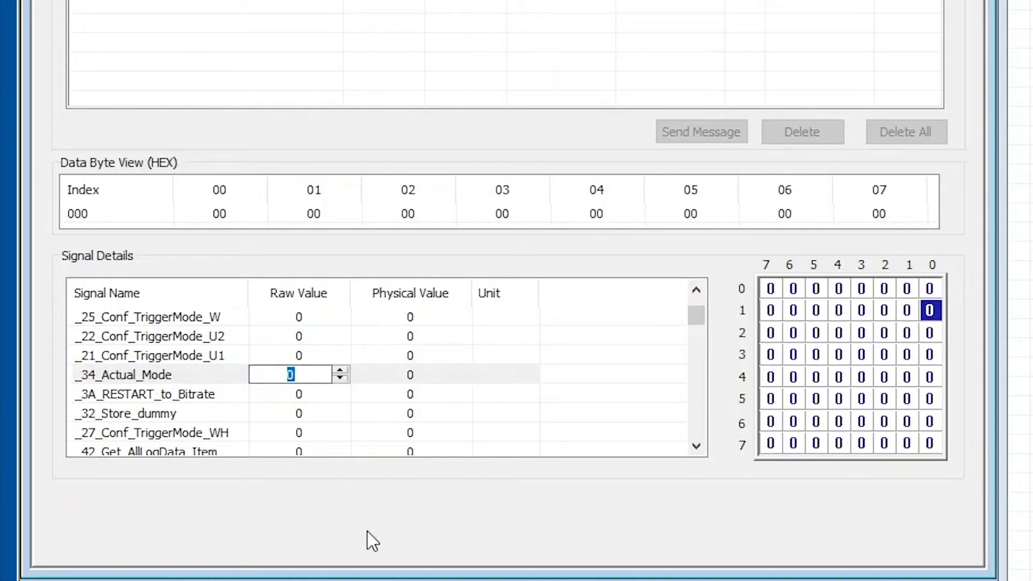
pyautogui.write('1')
pyautogui.press('Return')
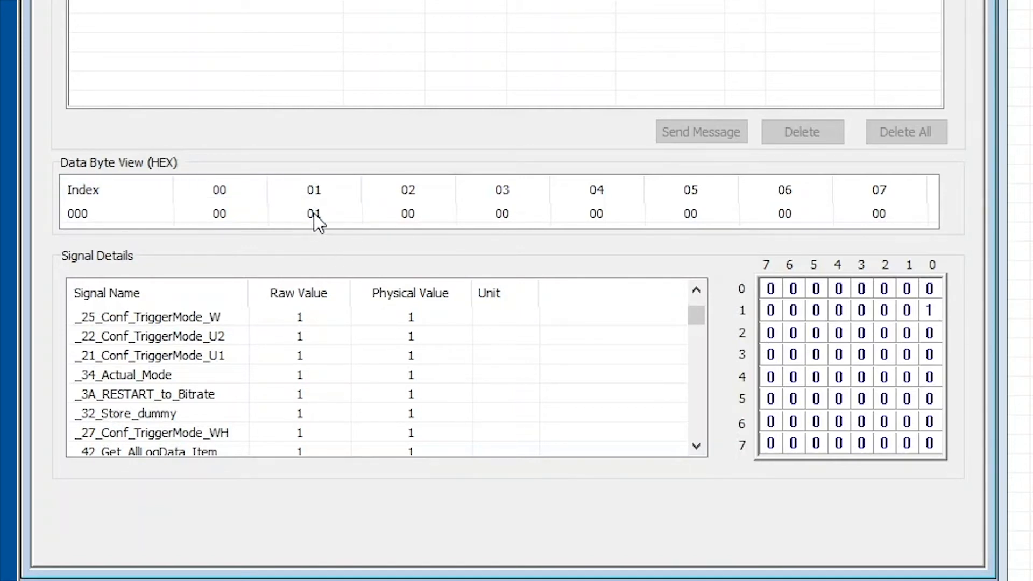
# - Set the raw value of _34_Actual_Mode to 0 and data byte 00 of the IVT_Msg_Cmd message to 34
pyautogui.doubleClick(299, 376)
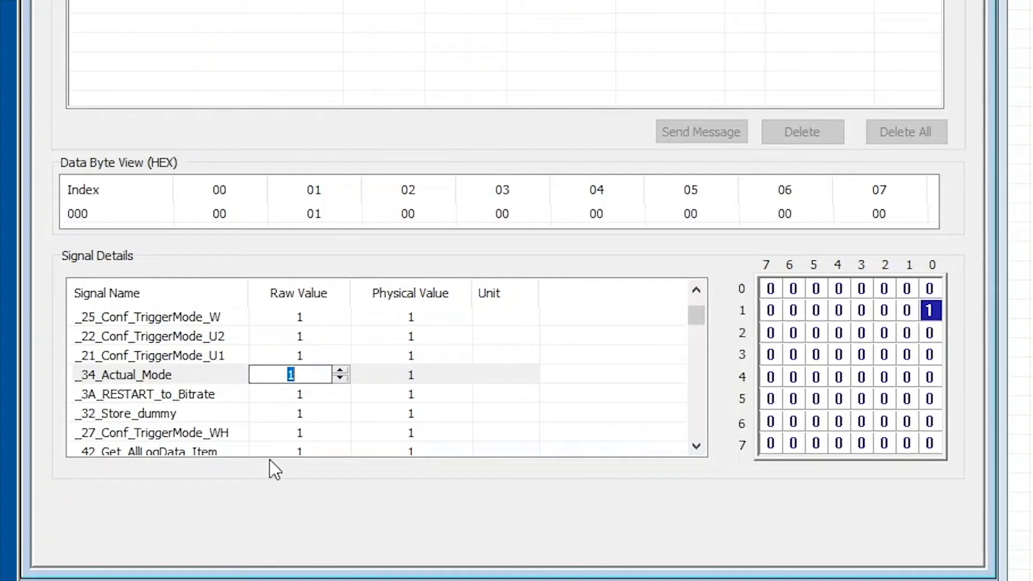
pyautogui.write('0')
pyautogui.press('Return')
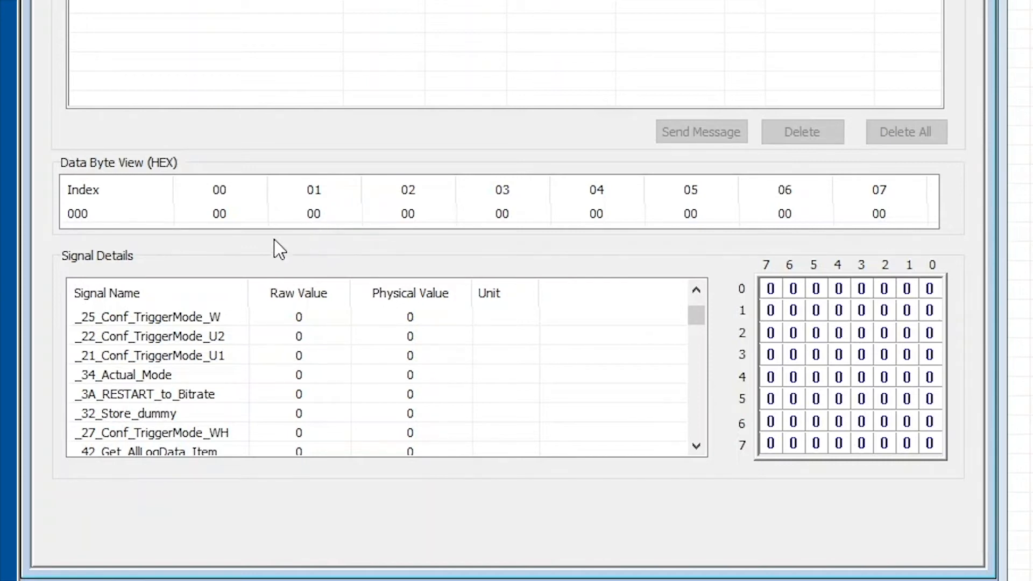
pyautogui.click(224, 214)
pyautogui.click(224, 215)
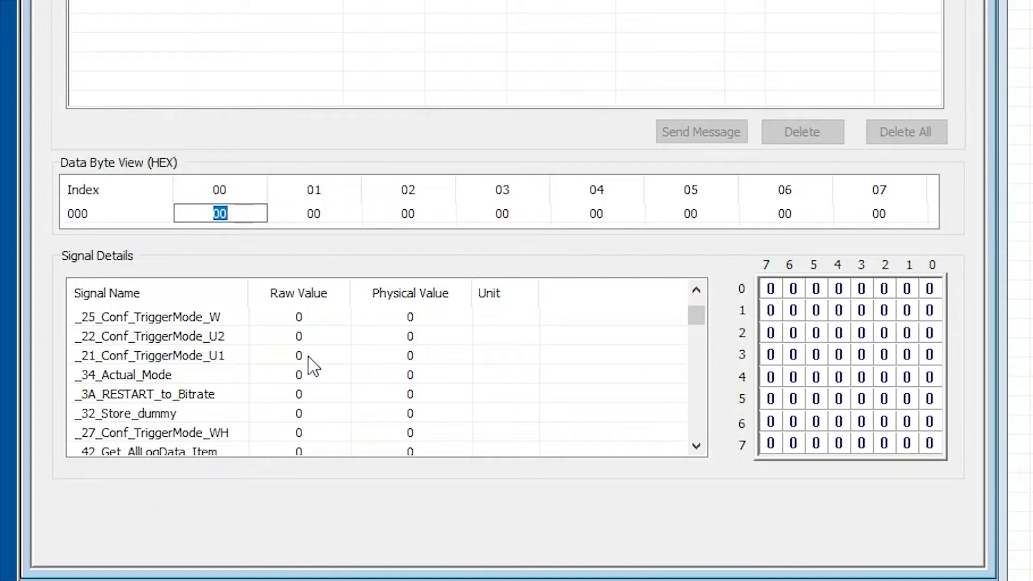
pyautogui.write('34')
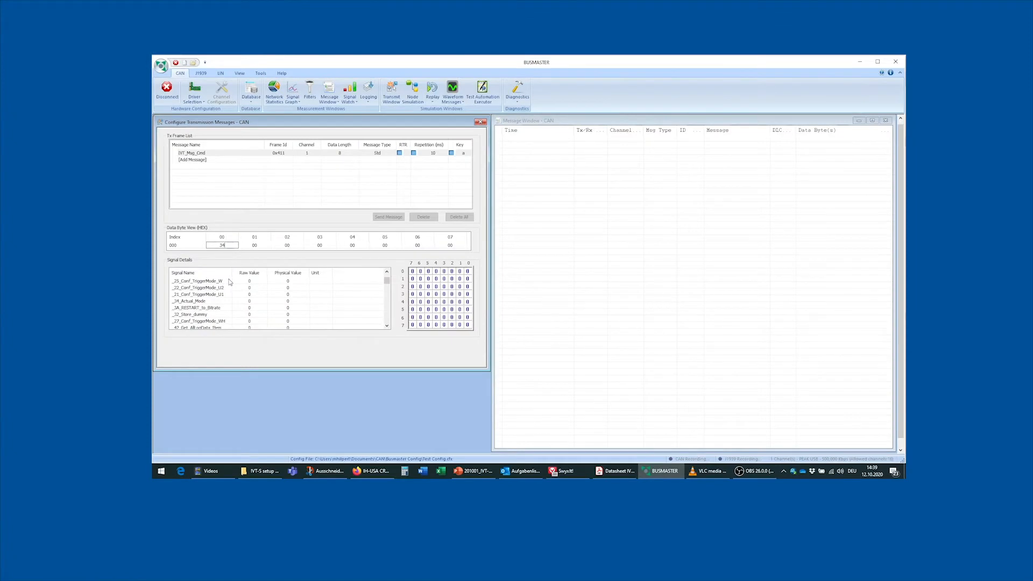
pyautogui.click(228, 279)
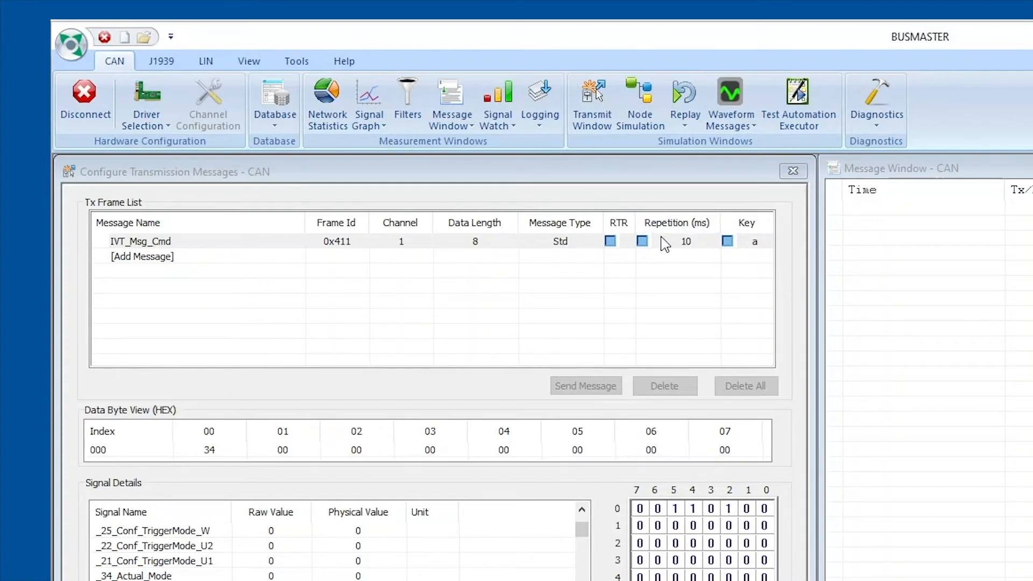
# - Review the IVT_Msg_Cmd frame settings and signals, including the available channel choices
pyautogui.click(281, 241)
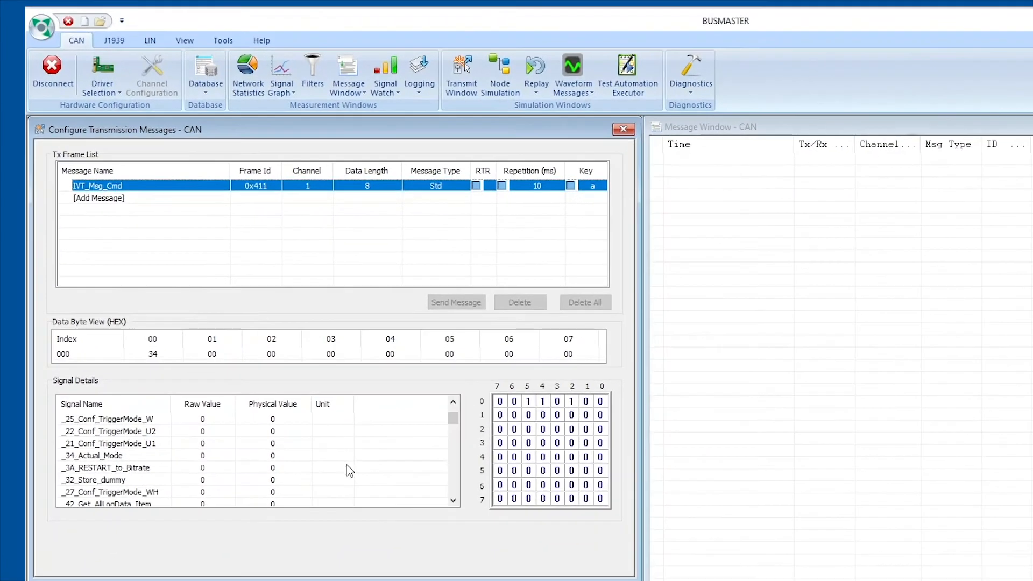
pyautogui.click(381, 509)
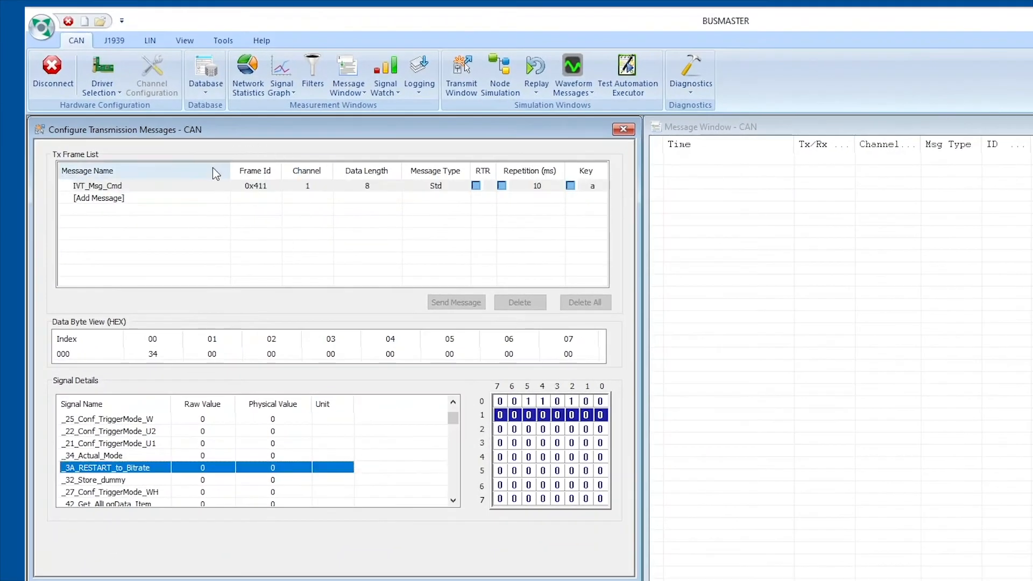
pyautogui.click(225, 207)
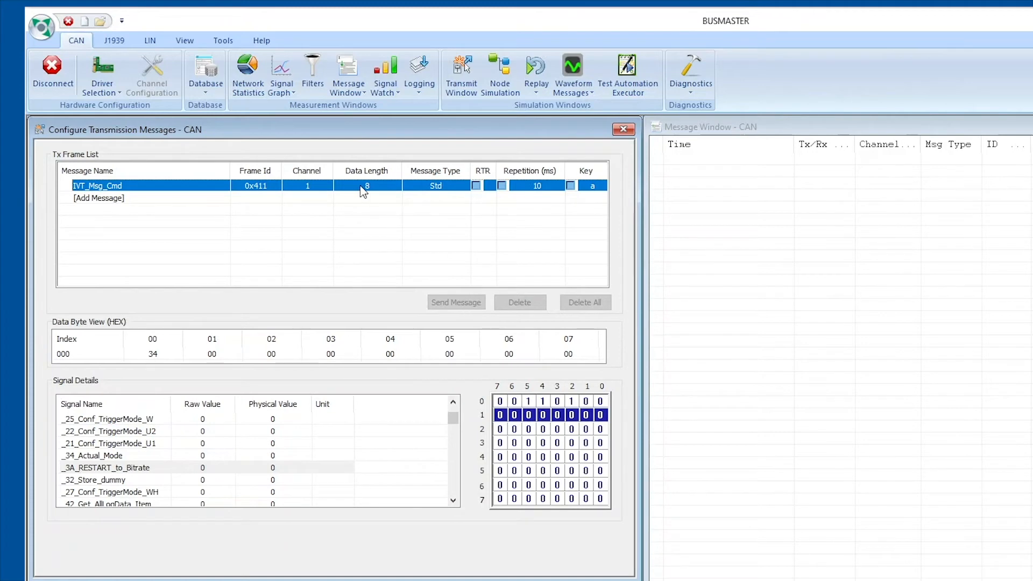
pyautogui.click(324, 455)
pyautogui.click(332, 191)
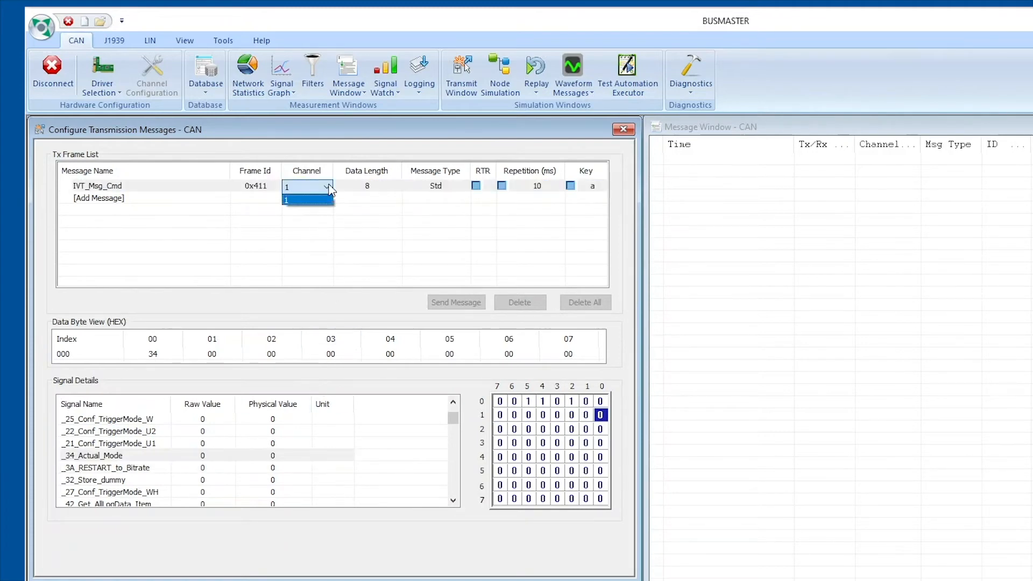
pyautogui.click(403, 190)
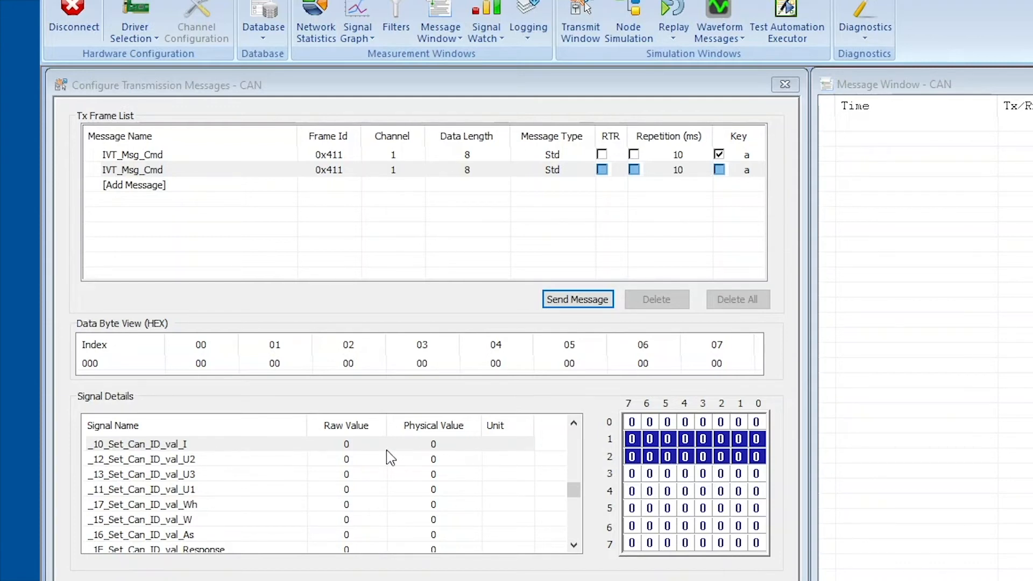
# - In the second IVT_Msg_Cmd message, set the raw value of _10_Set_Can_ID_val_I to 0624 and data byte 00 to 10
pyautogui.click(345, 446)
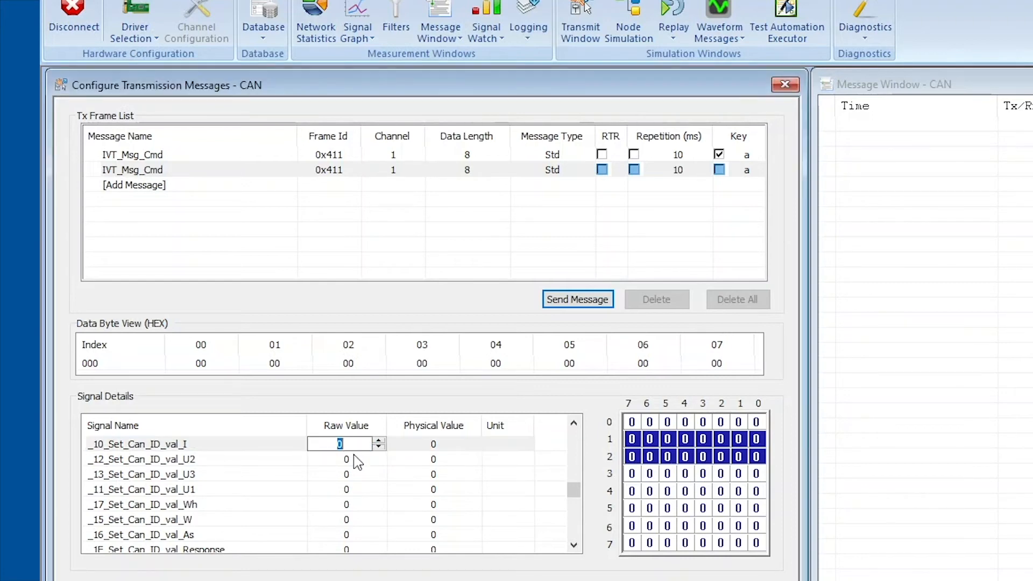
pyautogui.write('0624')
pyautogui.press('Return')
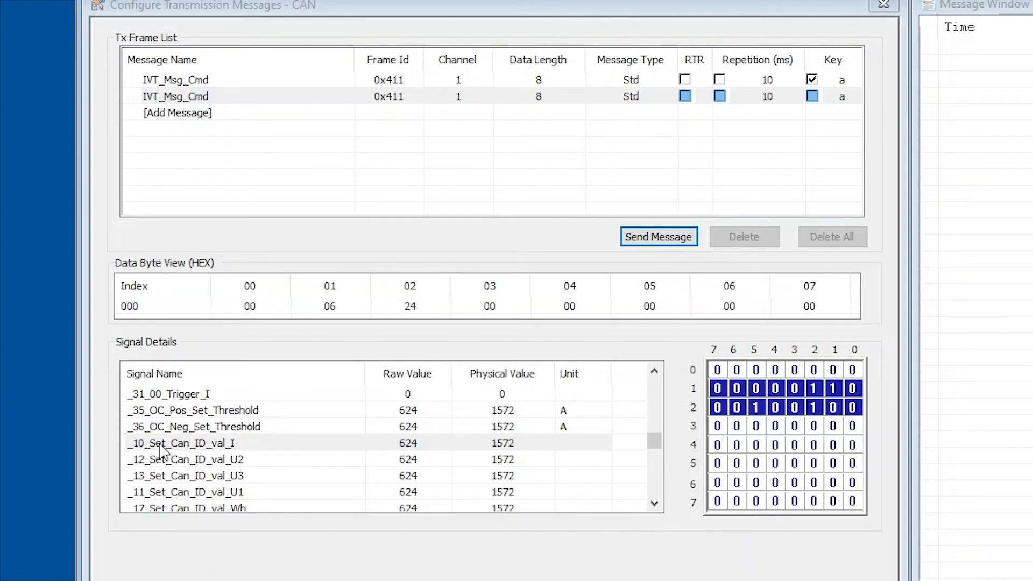
pyautogui.doubleClick(250, 307)
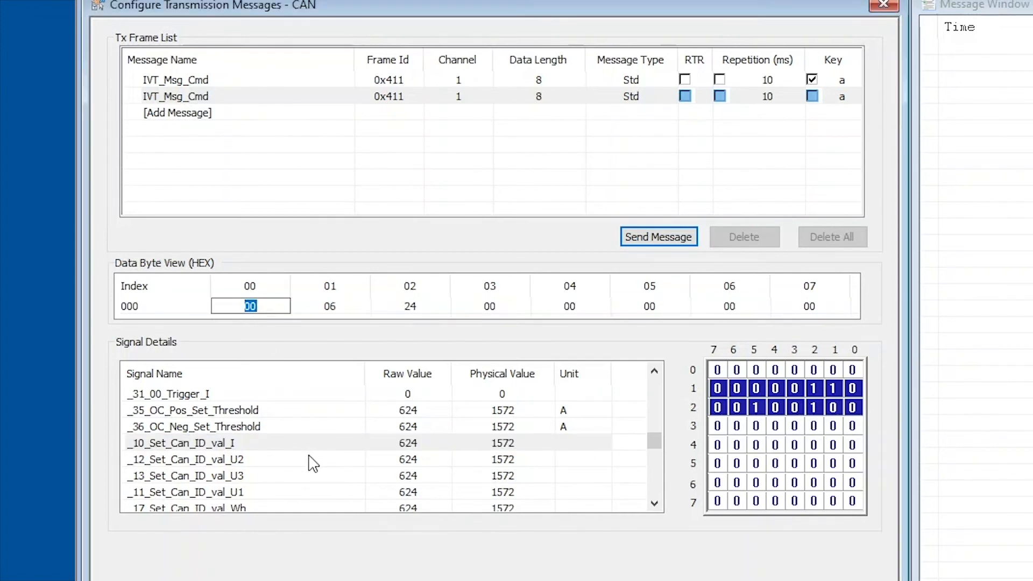
pyautogui.write('1')
pyautogui.press('Return')
# - Enter the sensor's serial number 10015163 as the physical value of the _5D_Get_Can_ID_SN_Command signal
pyautogui.scroll(-3, 269, 442)
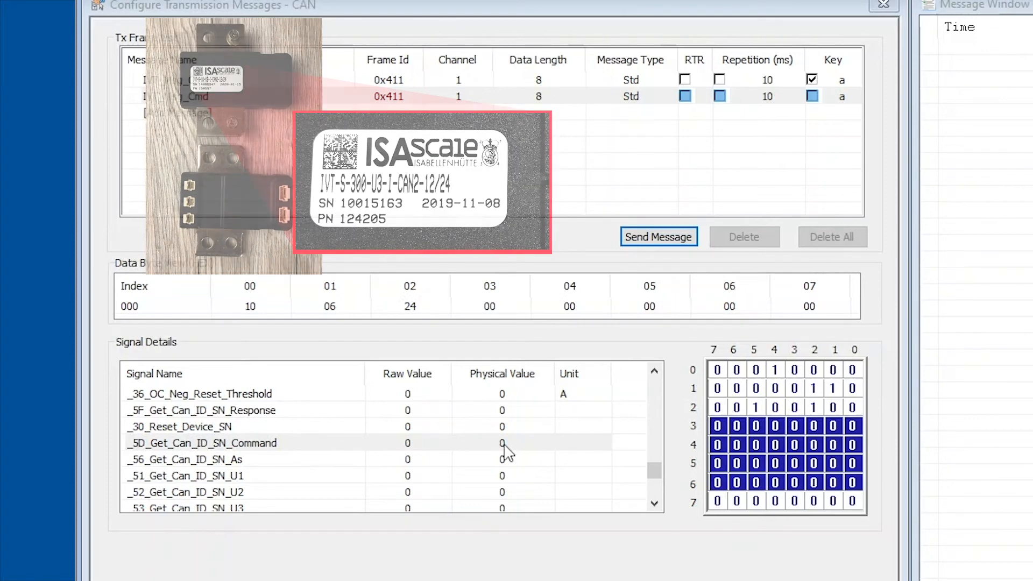
pyautogui.click(505, 443)
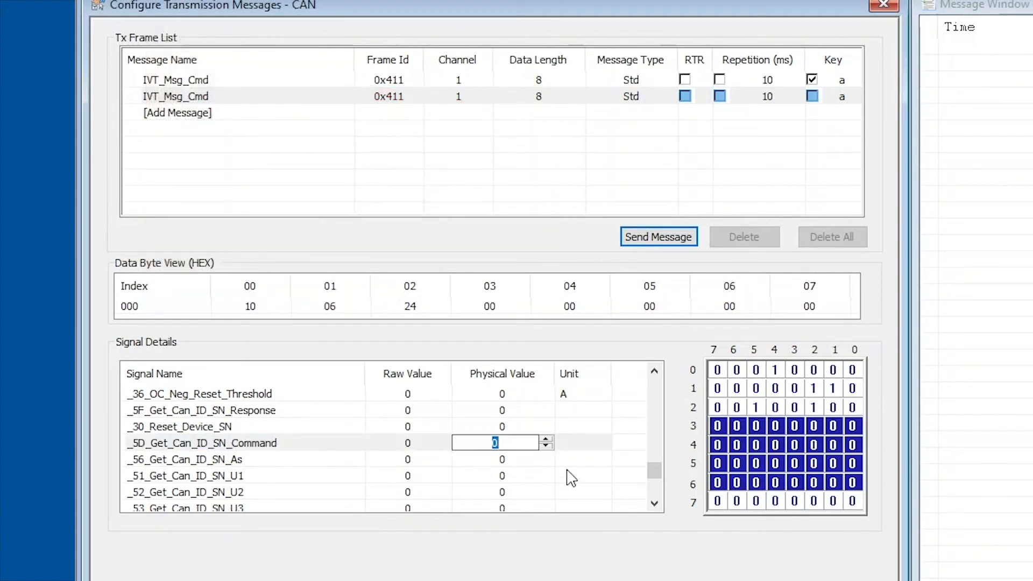
pyautogui.write('10015163')
pyautogui.press('Return')
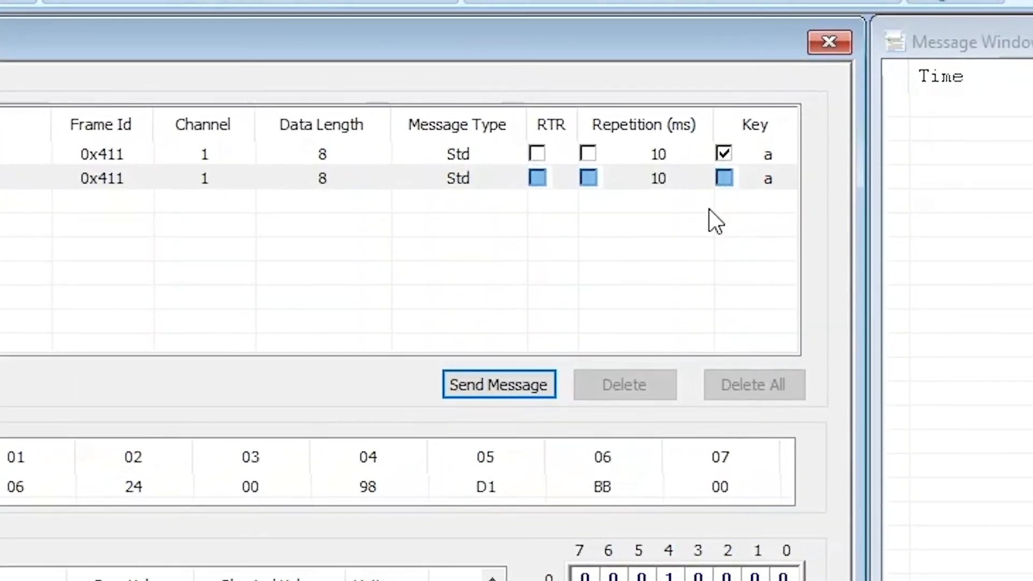
# - Enable key triggering for the second IVT_Msg_Cmd message and assign b as its trigger key
pyautogui.click(724, 179)
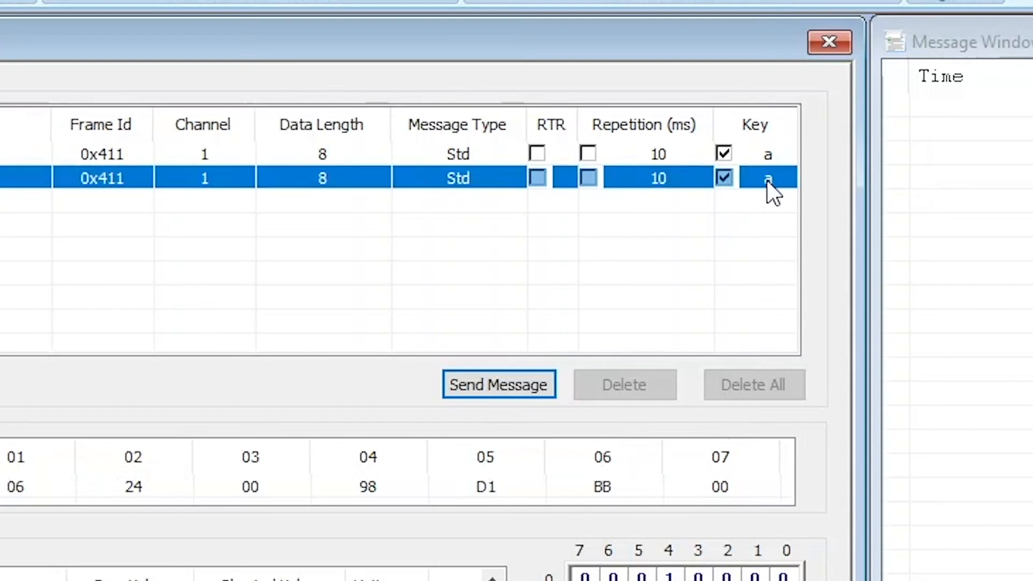
pyautogui.click(766, 180)
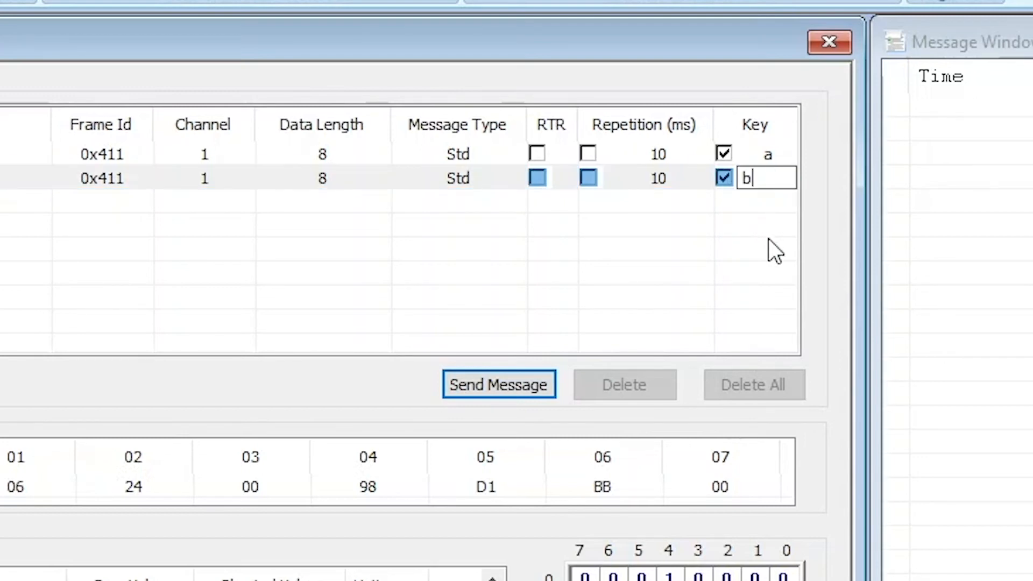
pyautogui.write('b')
pyautogui.press('Return')
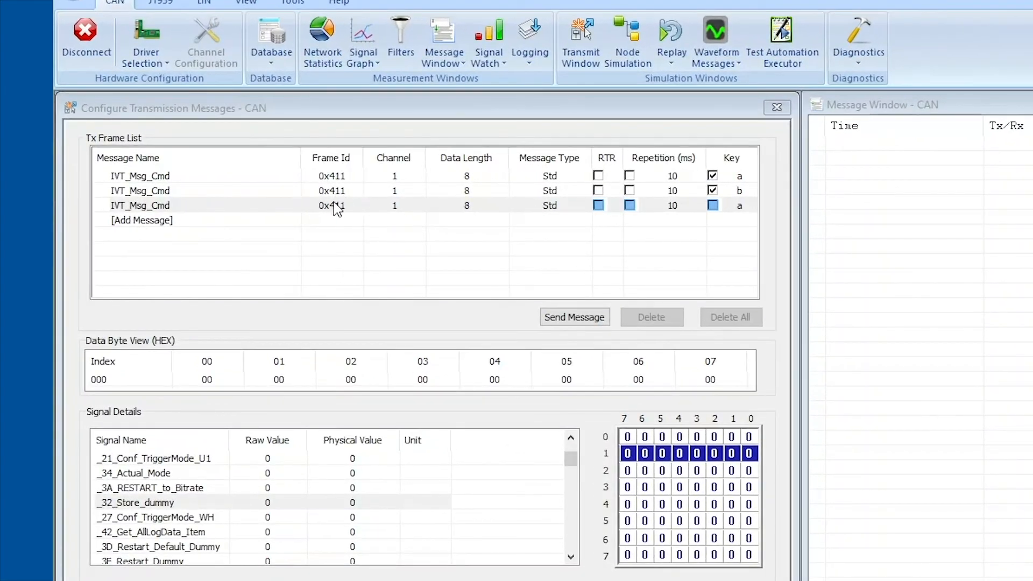
# - For the _32_Store_dummy command in the third IVT_Msg_Cmd message, set data byte 00 to 32 and enable trigger key c
pyautogui.click(106, 506)
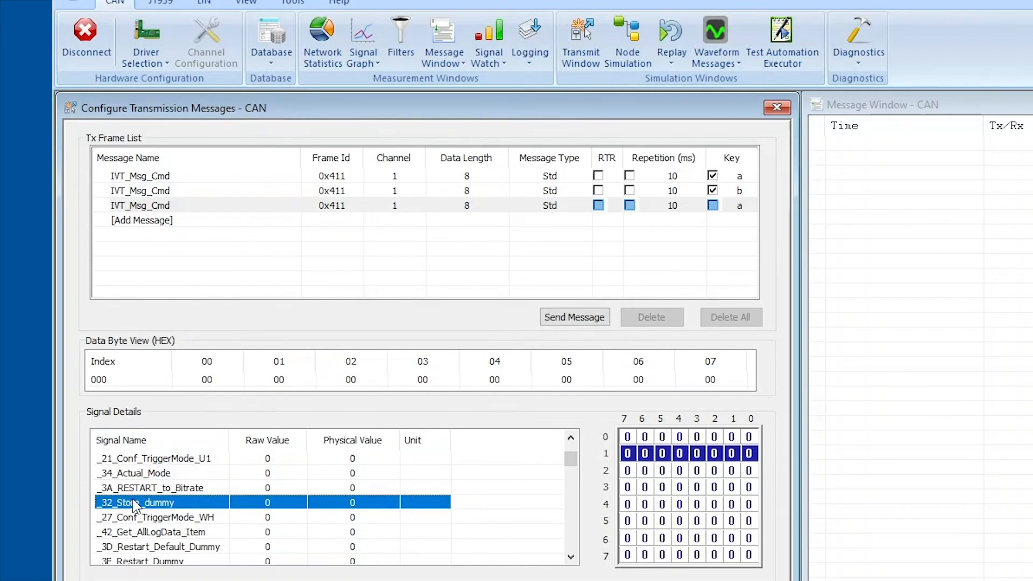
pyautogui.doubleClick(210, 381)
pyautogui.write('32')
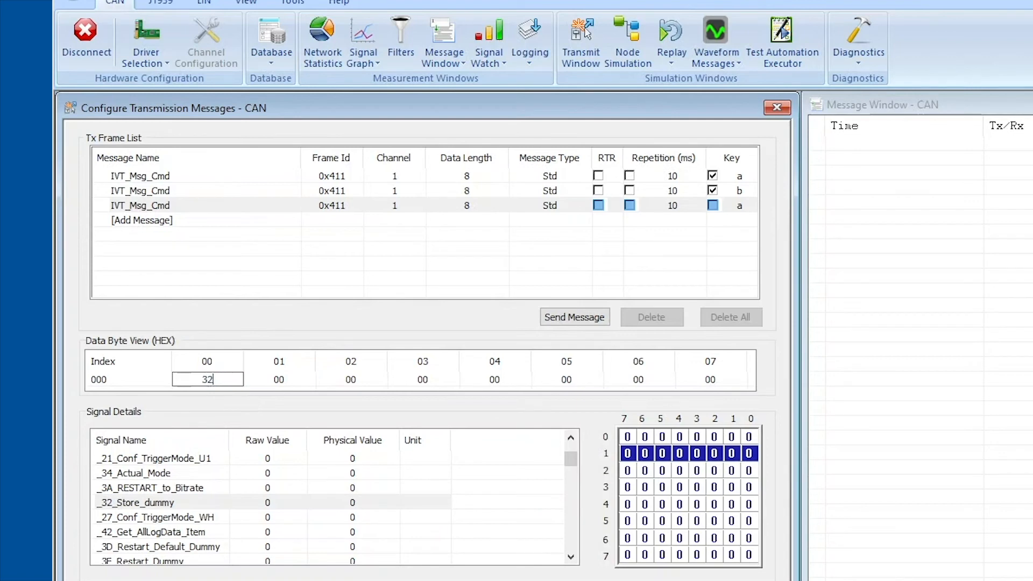
pyautogui.press('Return')
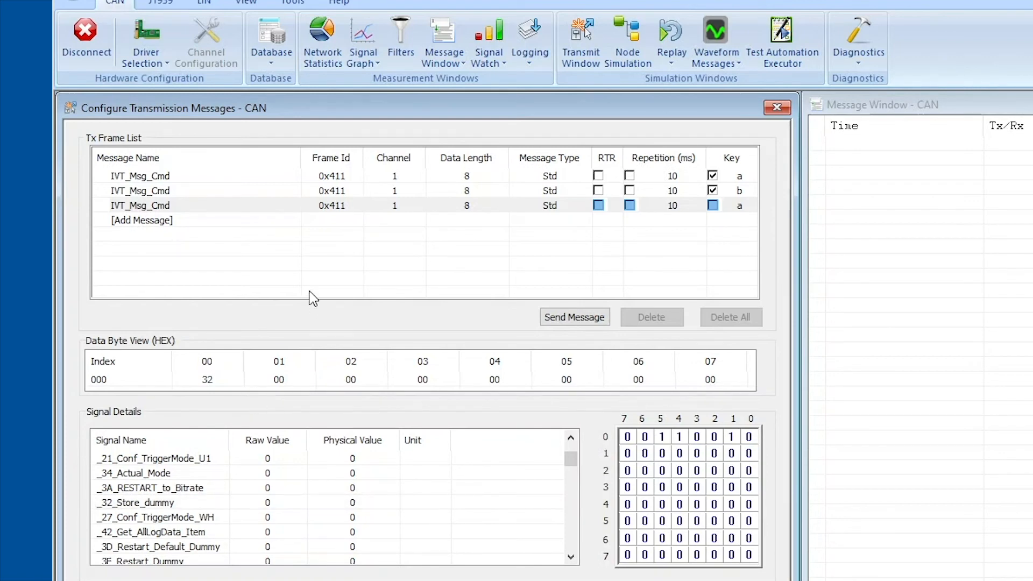
pyautogui.click(712, 205)
pyautogui.click(740, 204)
pyautogui.write('c')
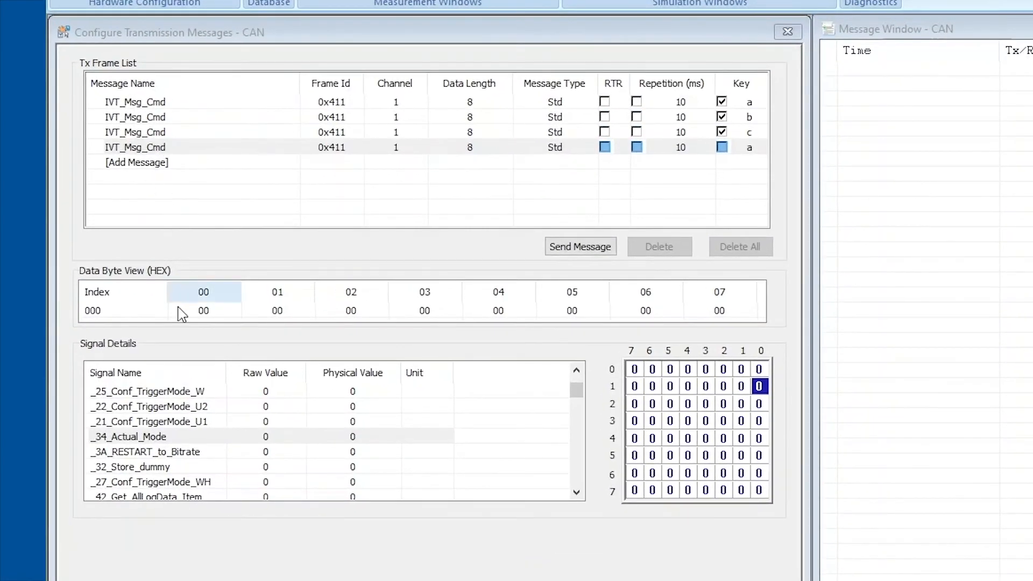
# - For the _34_Actual_Mode command in the fourth IVT_Msg_Cmd message, set data byte 00 to 34 and data byte 01 to 01
pyautogui.click(124, 443)
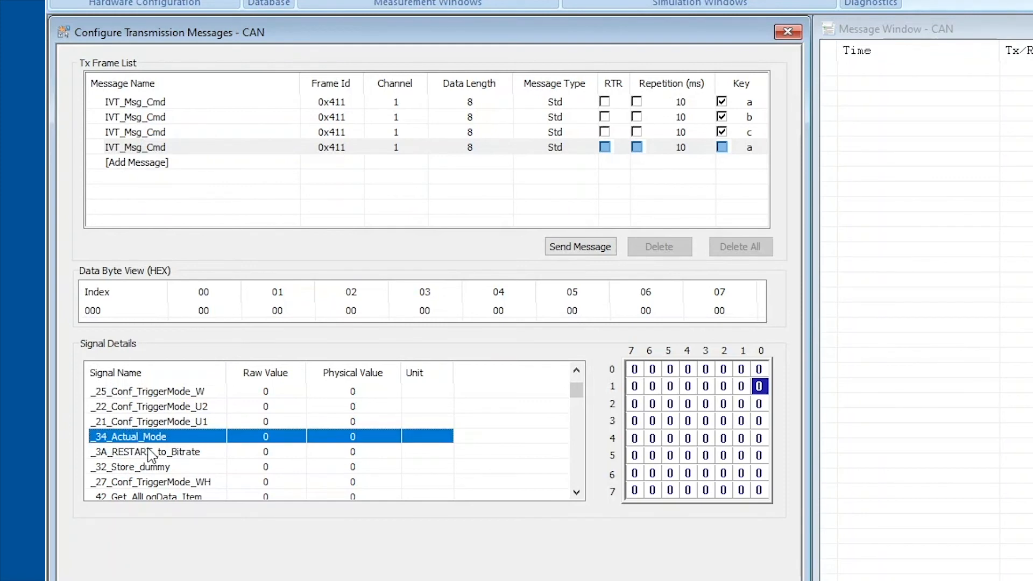
pyautogui.doubleClick(202, 311)
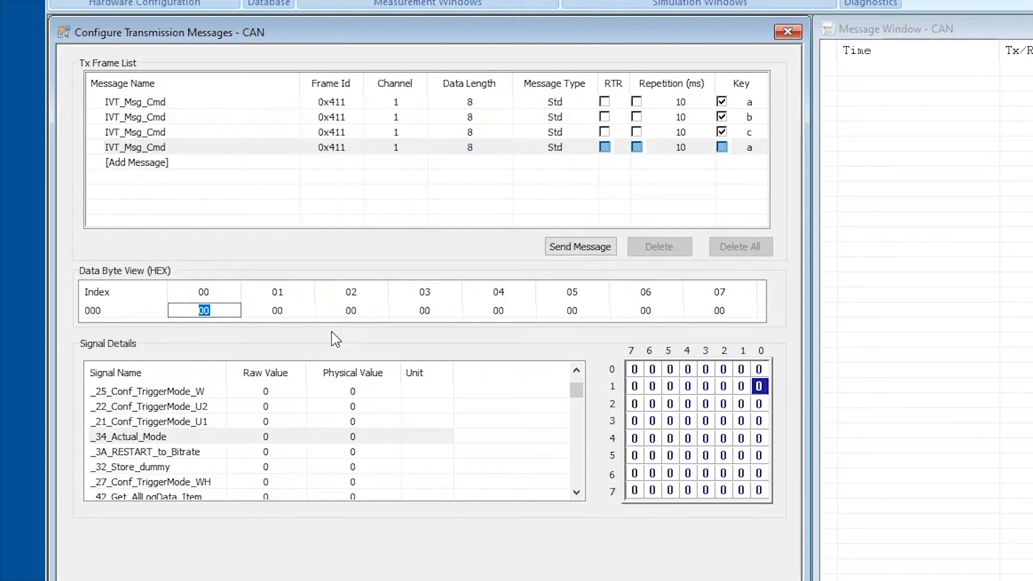
pyautogui.write('34')
pyautogui.press('Return')
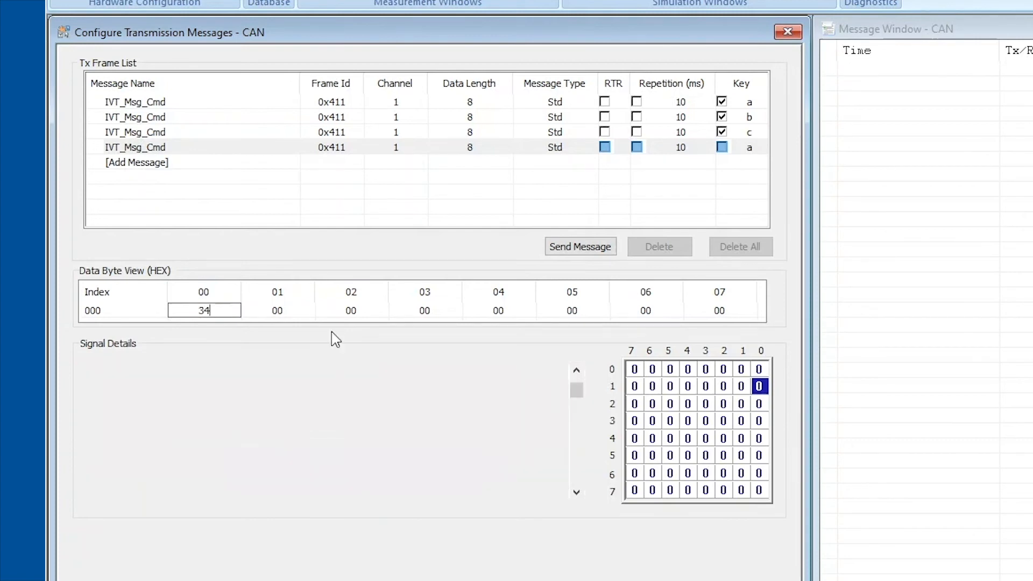
pyautogui.click(161, 437)
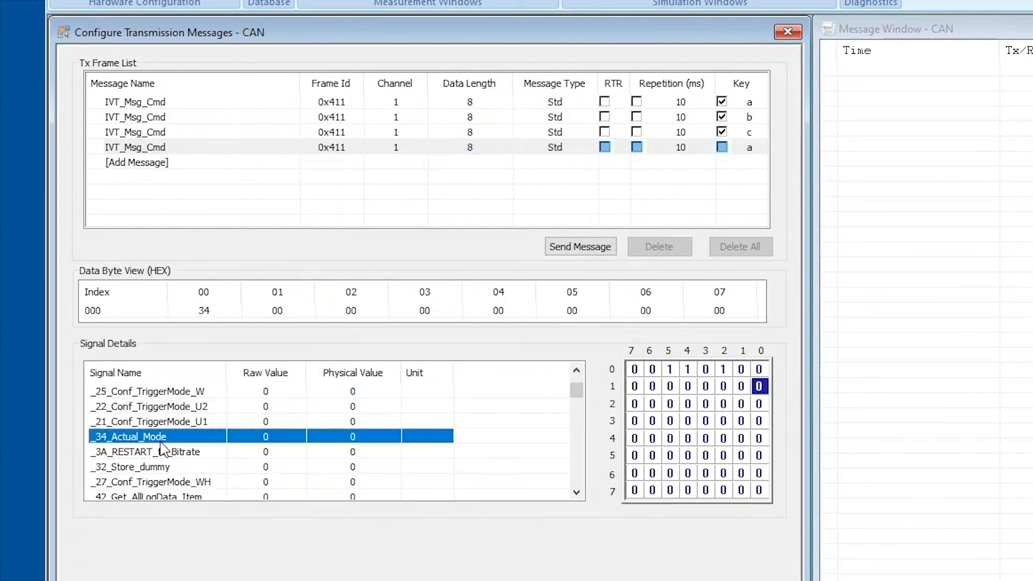
pyautogui.click(277, 311)
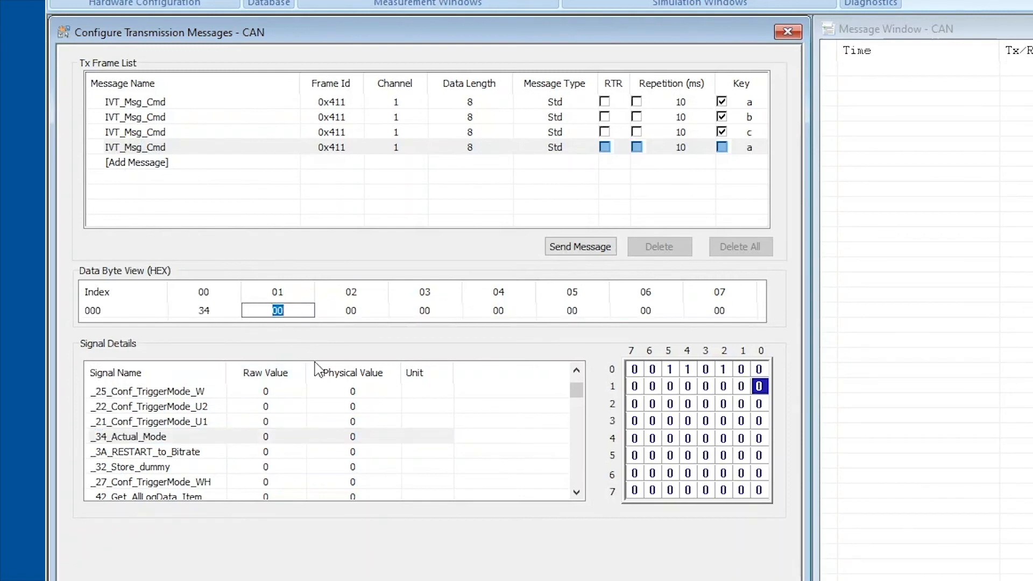
pyautogui.write('01')
pyautogui.press('Return')
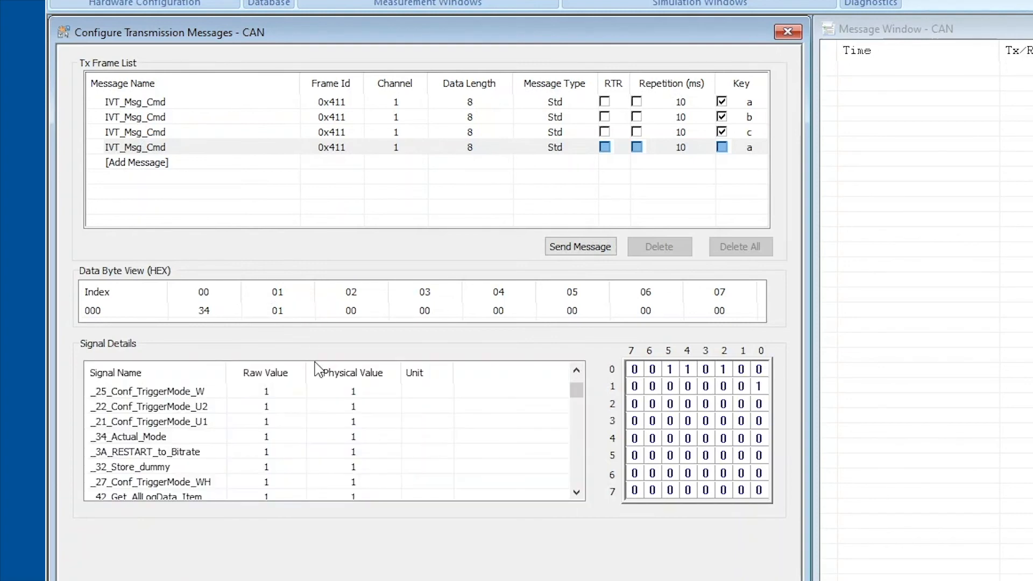
# - Enable key triggering for the fourth IVT_Msg_Cmd message and assign d as its trigger key
pyautogui.click(718, 146)
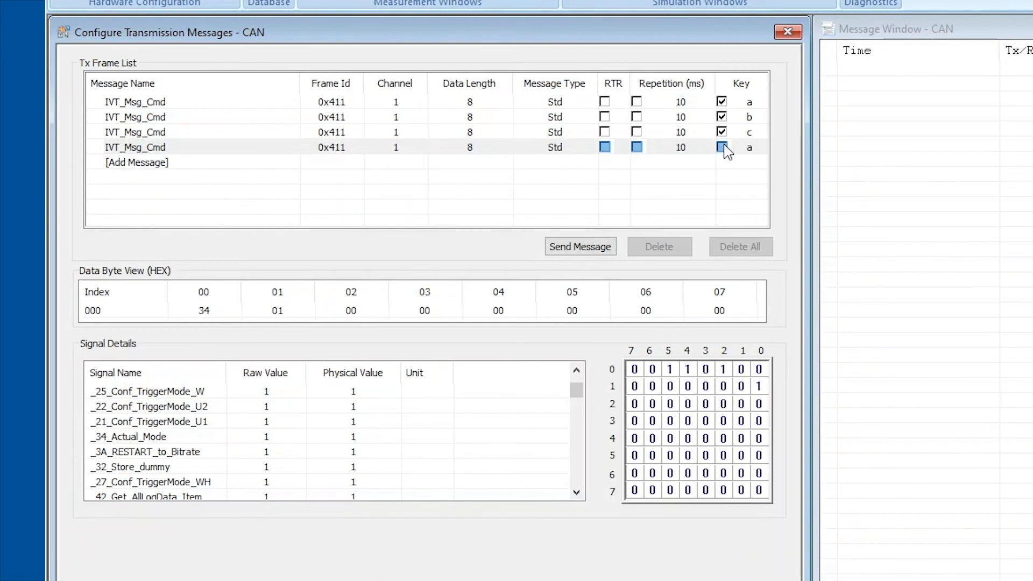
pyautogui.click(758, 151)
pyautogui.write('d')
pyautogui.press('Return')
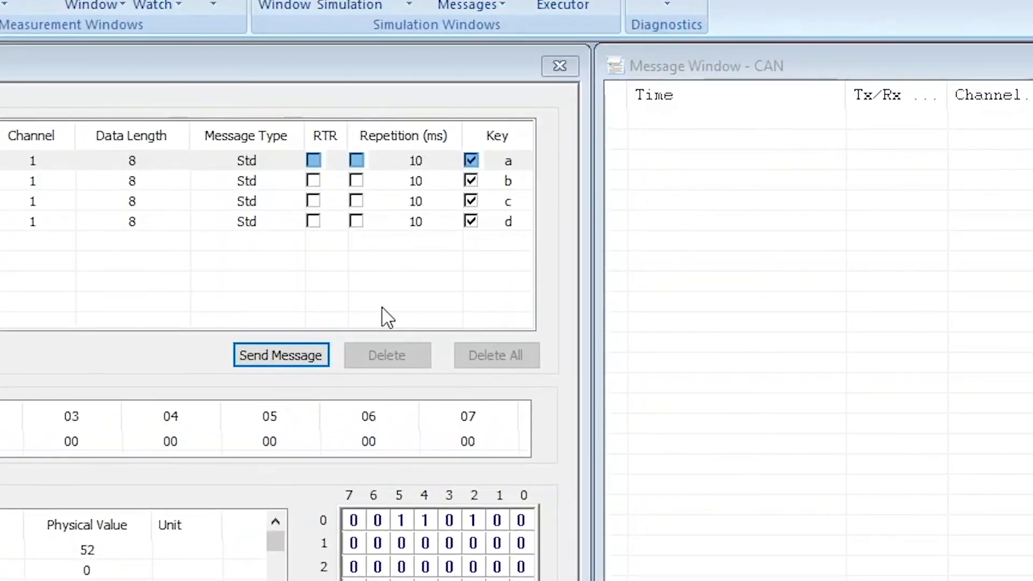
# - Transmit the four IVT_Msg_Cmd messages one after another with their assigned triggers, in the order a, b, c, d
pyautogui.click(557, 269)
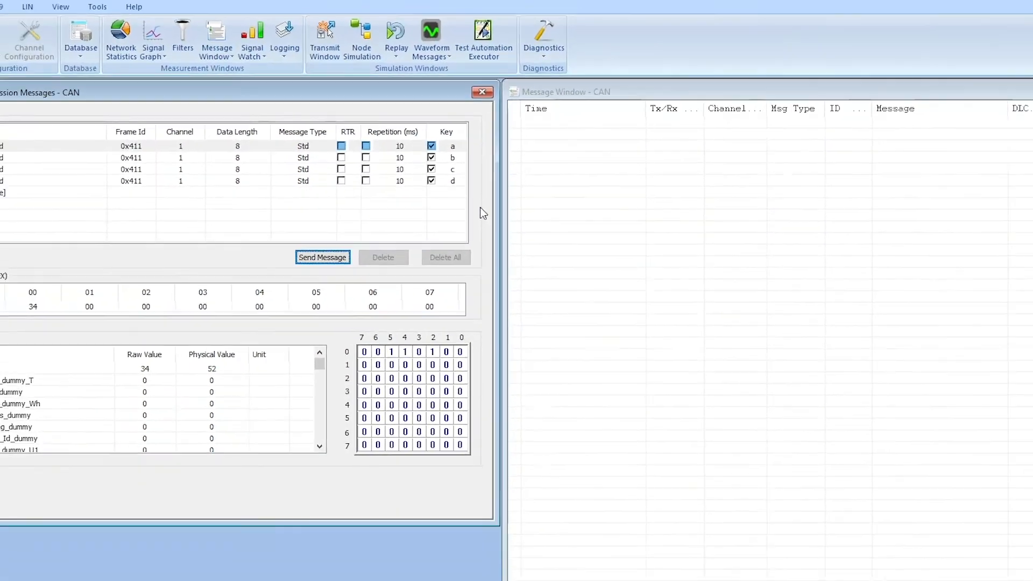
pyautogui.press('a')
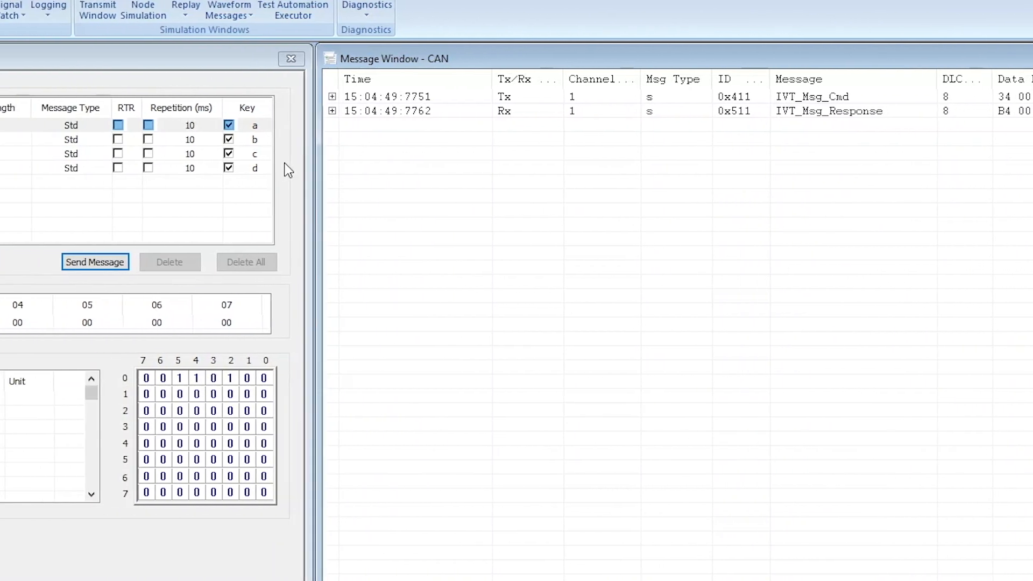
pyautogui.click(285, 163)
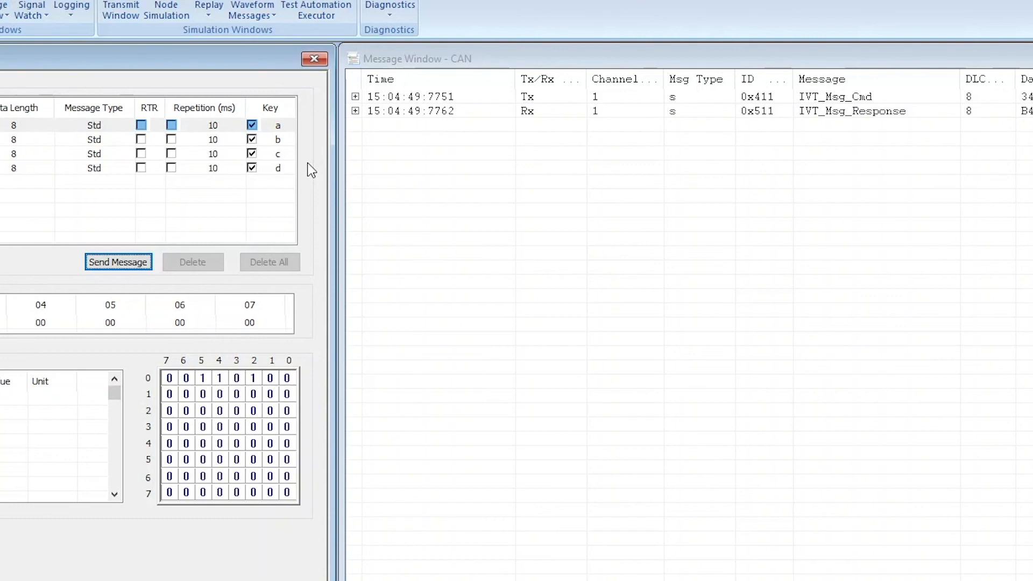
pyautogui.press('b')
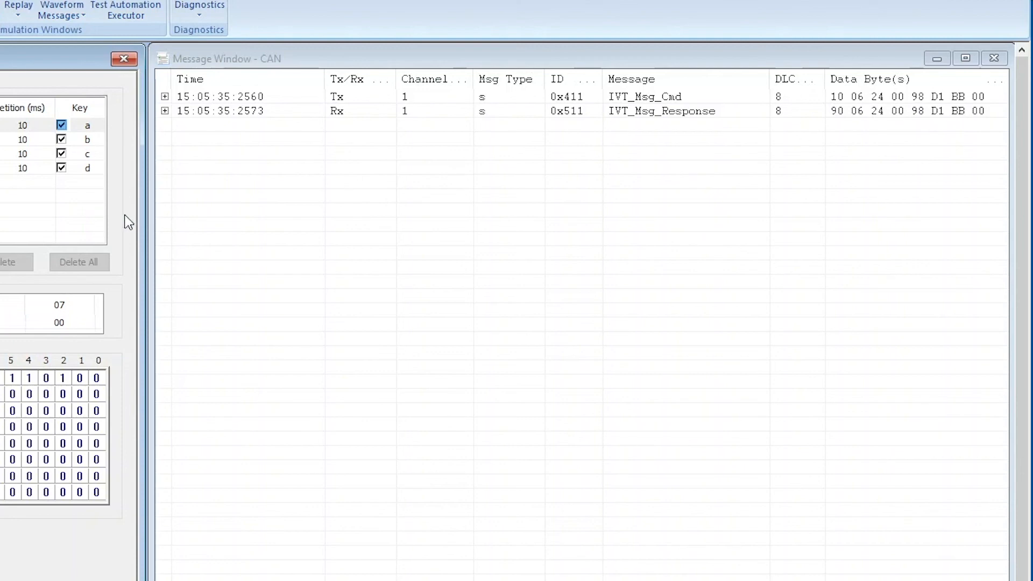
pyautogui.press('c')
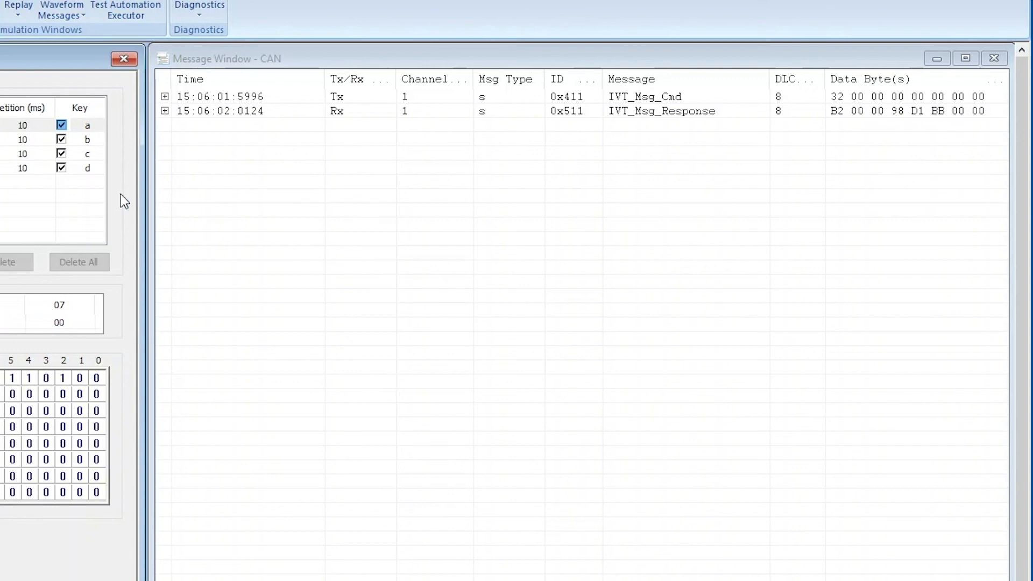
pyautogui.press('d')
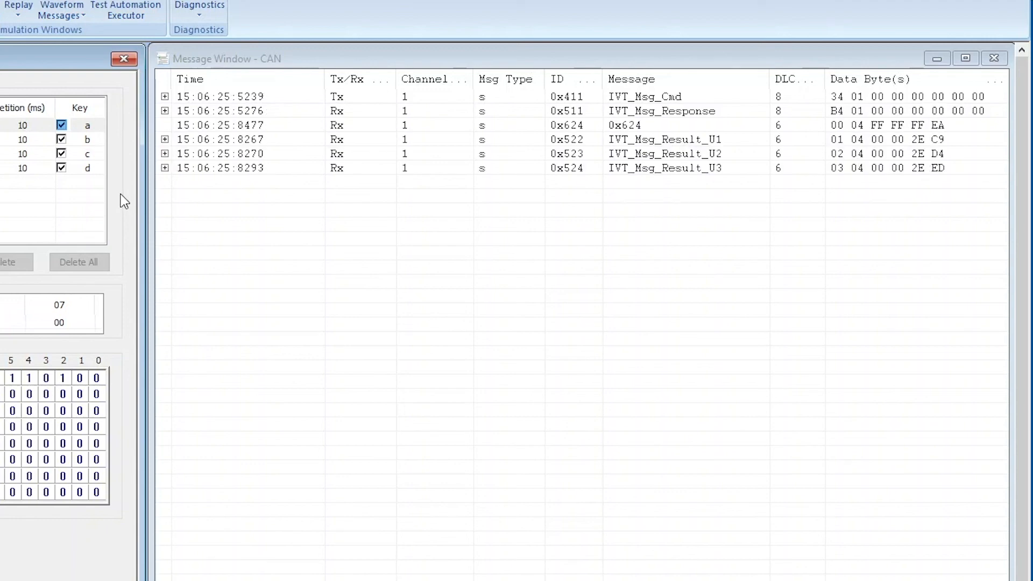